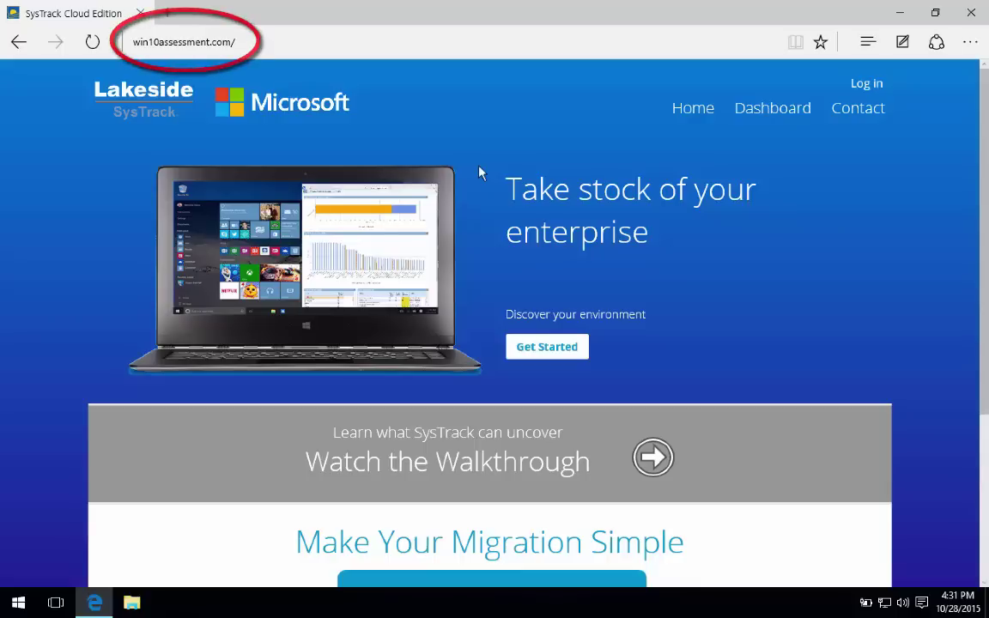
Step: Scroll down the win10assessment.com home page to the Windows 10 assessment offer
scroll(731, 343, "down", 1)
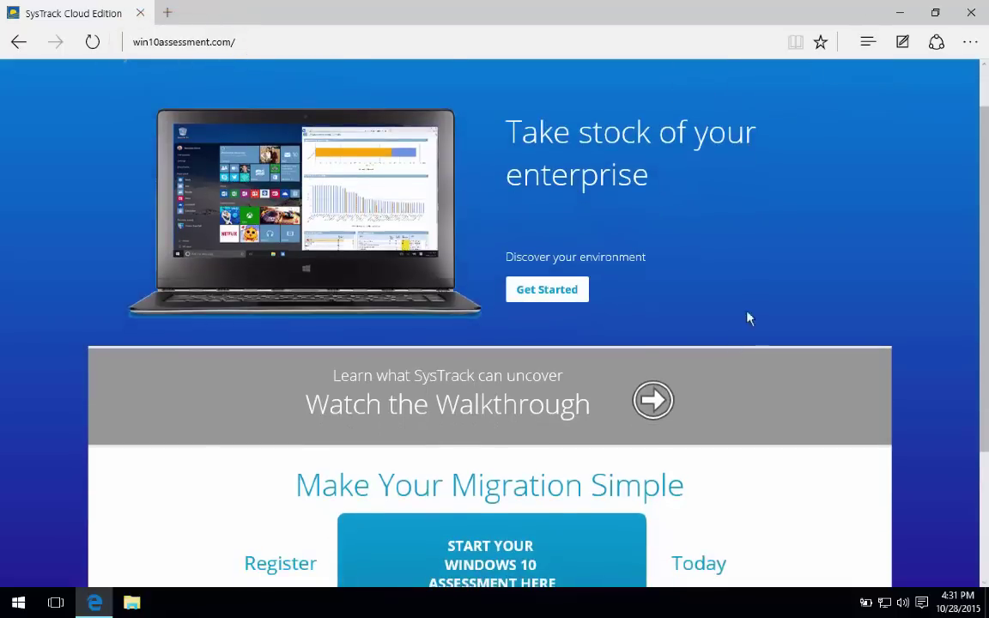
scroll(746, 317, "down", 2)
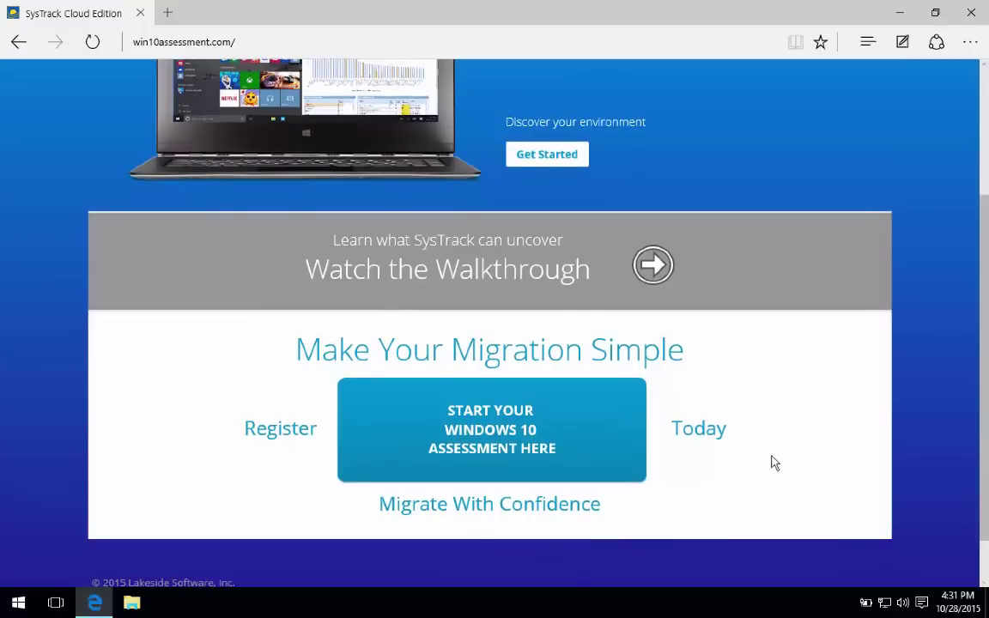
Step: Start the Windows 10 assessment and scroll through the Registration form
left_click(474, 391)
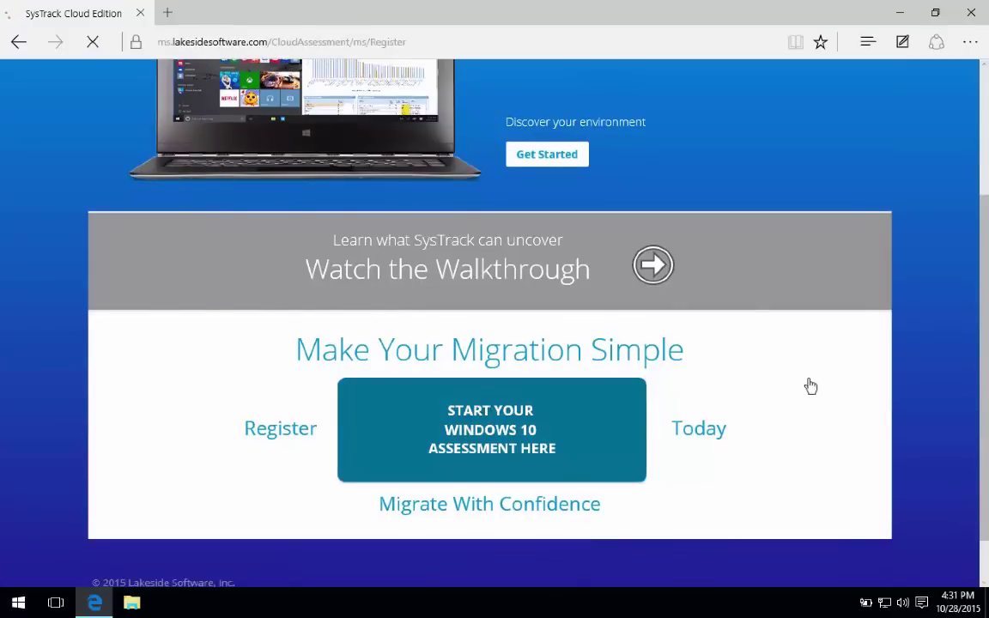
scroll(811, 387, "down", 2)
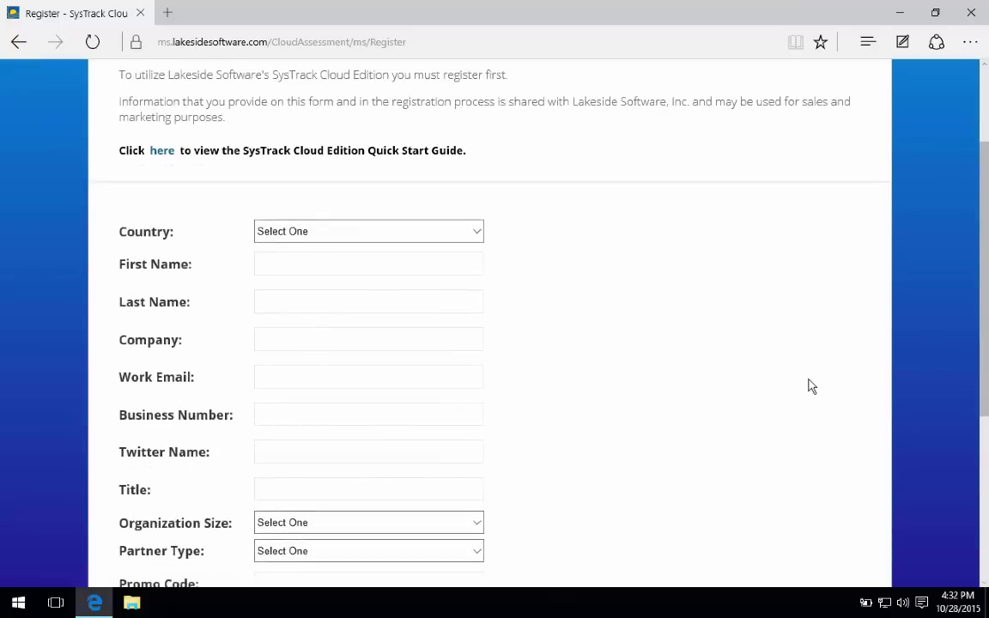
scroll(678, 347, "down", 1)
scroll(678, 347, "down", 1)
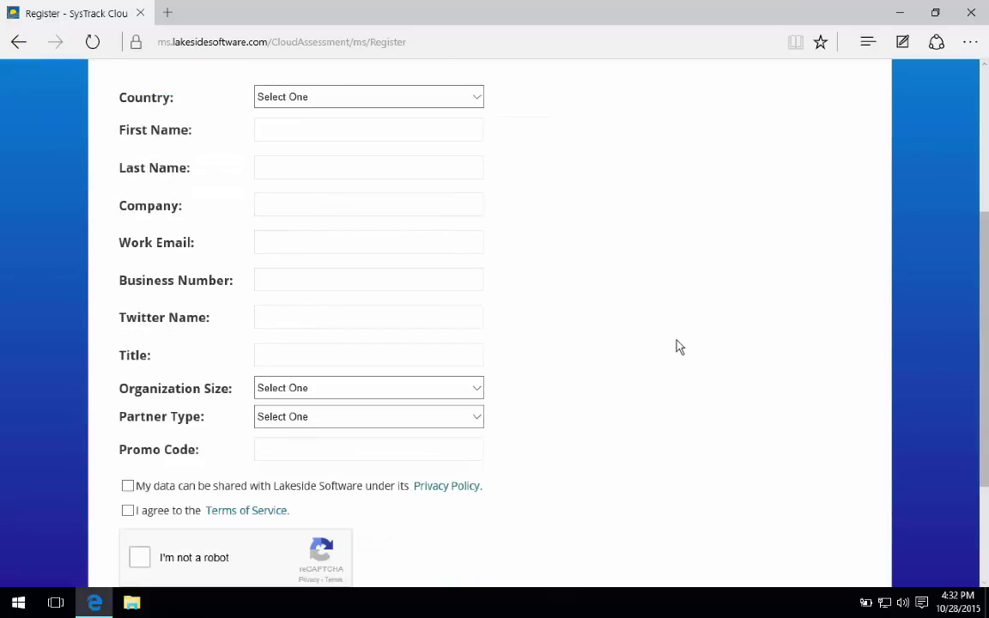
scroll(578, 378, "down", 1)
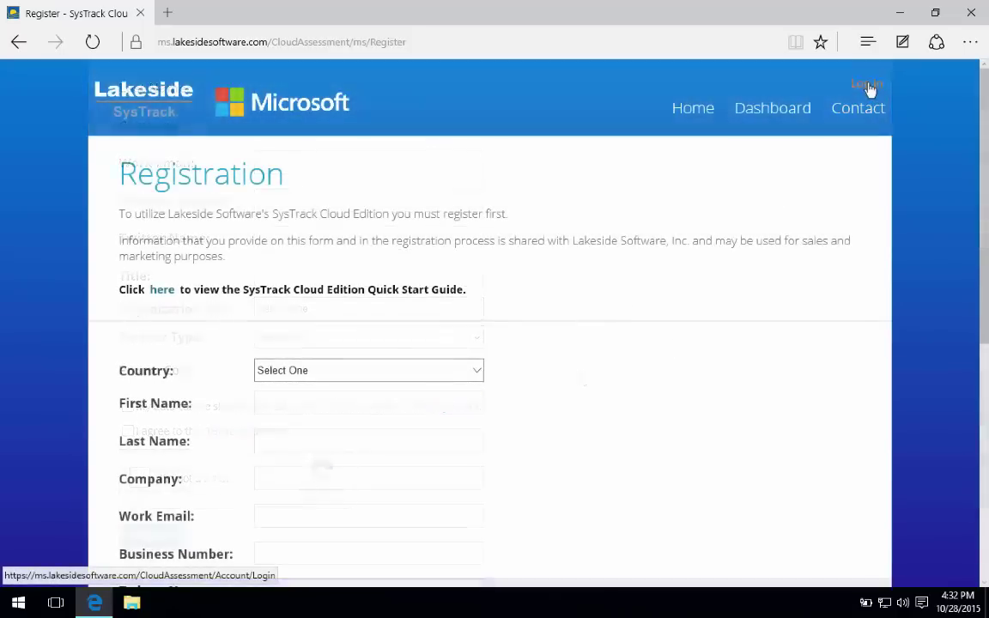
Step: Log in with the demo account's username and password instead of registering
left_click(869, 84)
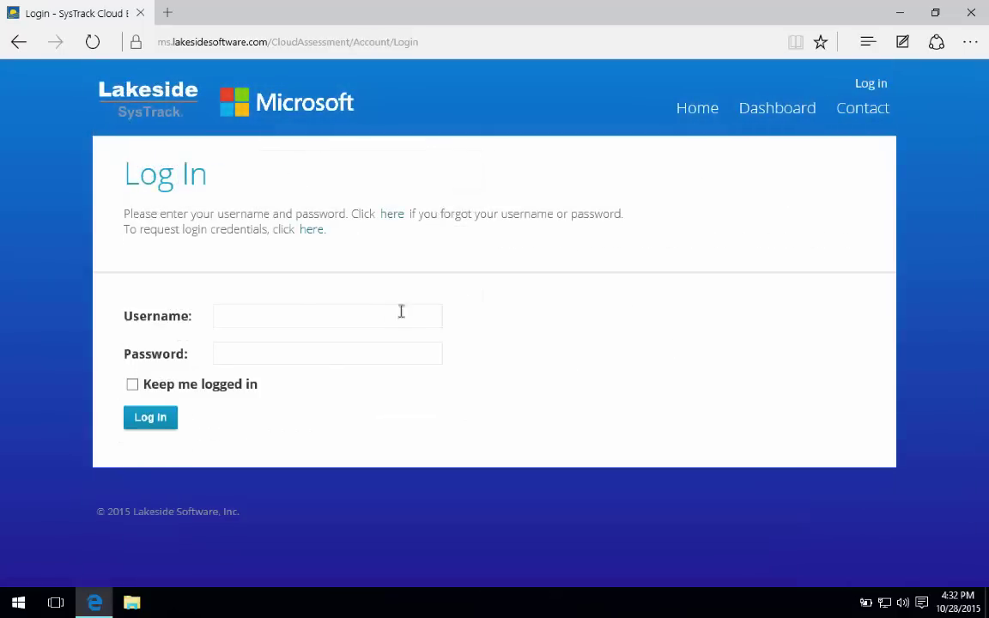
left_click(401, 315)
type("lakeside.demo")
key("Tab")
type("******")
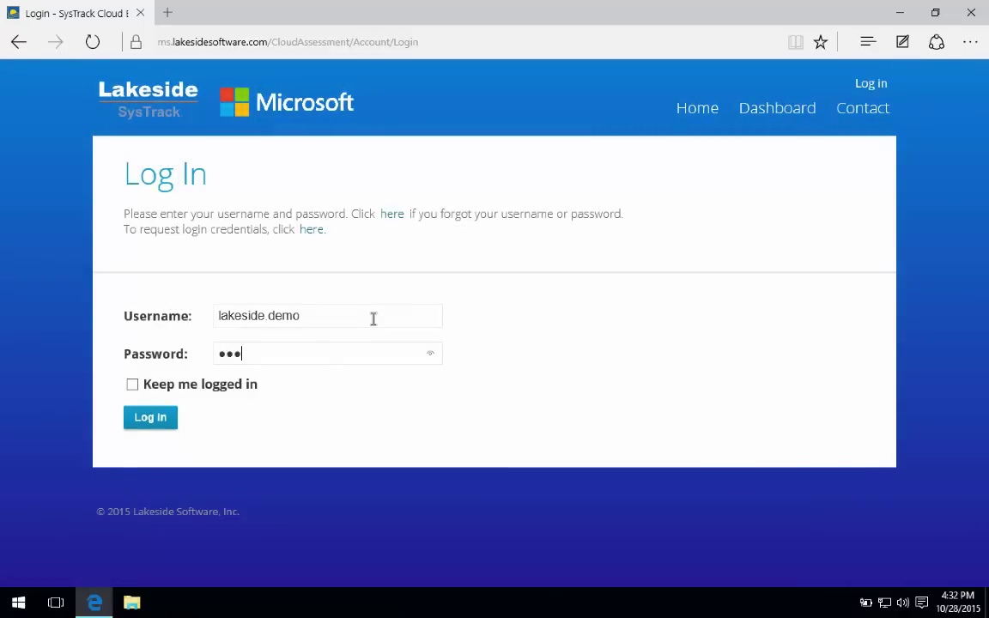
type("**")
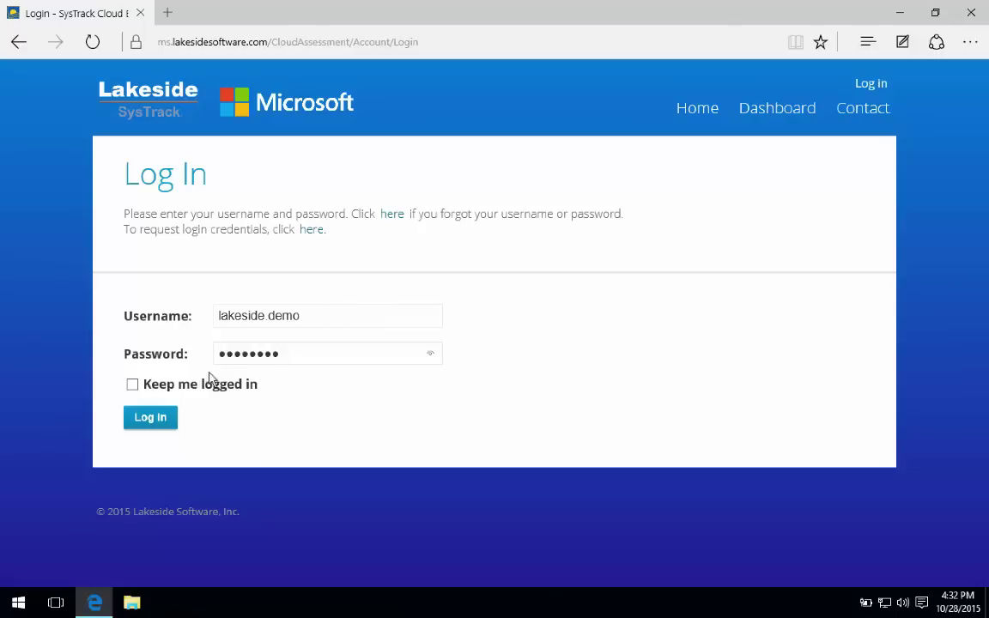
left_click(171, 421)
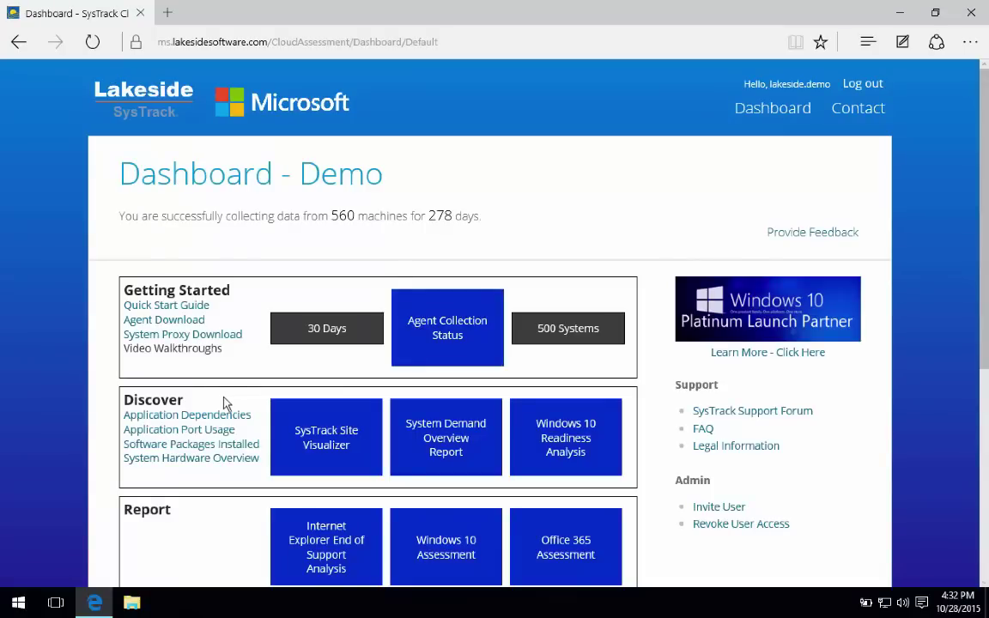
Step: Scroll the Dashboard - Demo page through the Getting Started, Discover, Report and Tools tiles
scroll(213, 388, "down", 1)
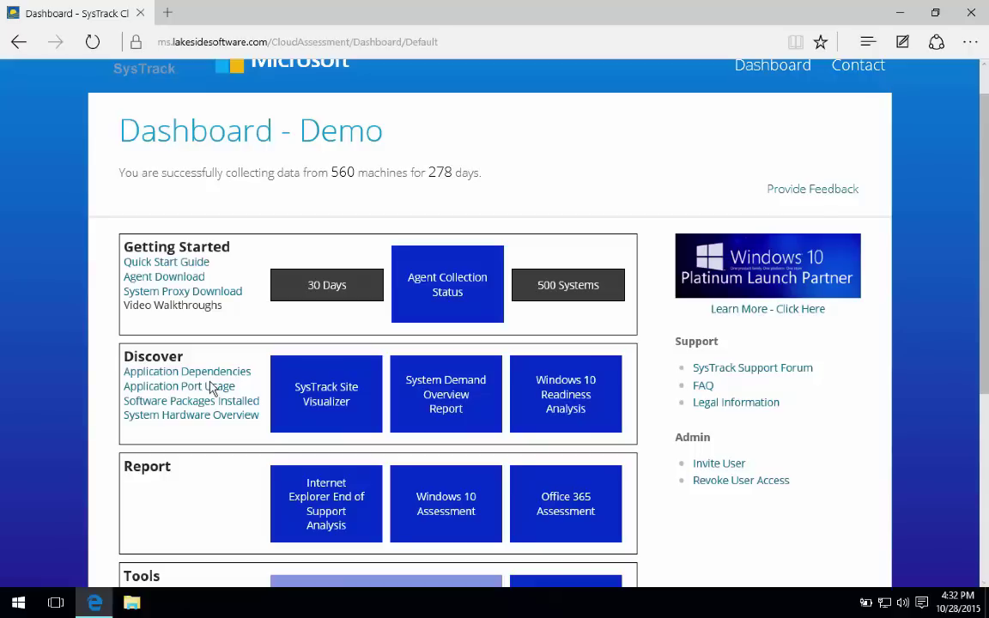
scroll(138, 236, "down", 1)
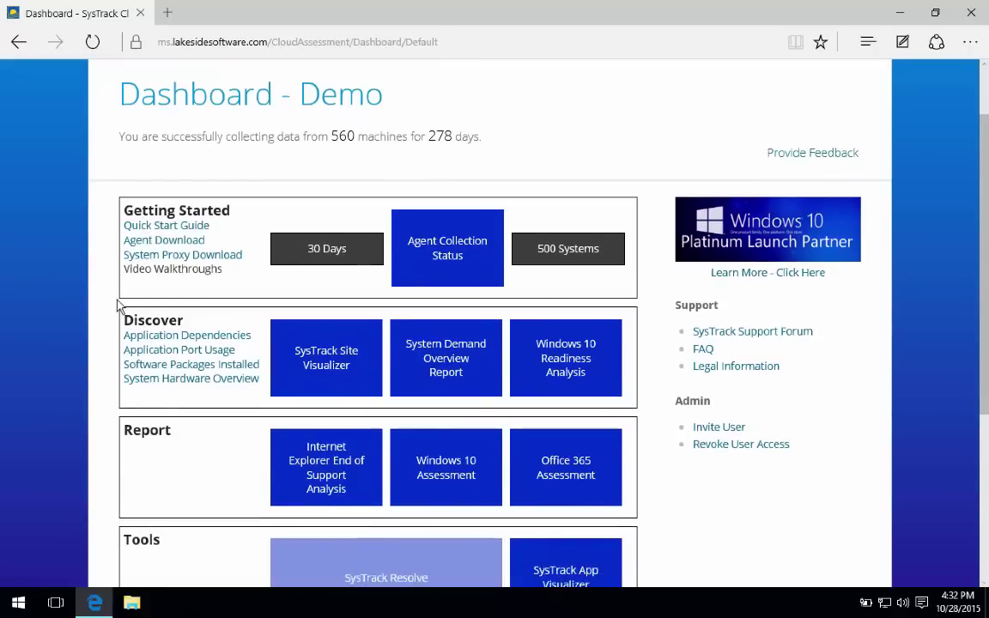
scroll(119, 305, "down", 1)
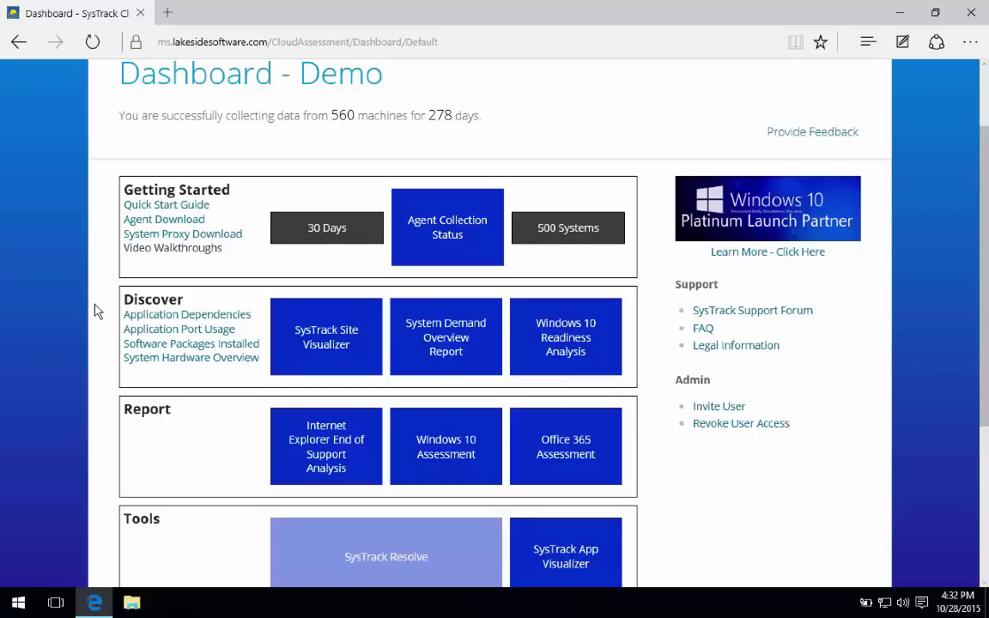
scroll(99, 330, "down", 2)
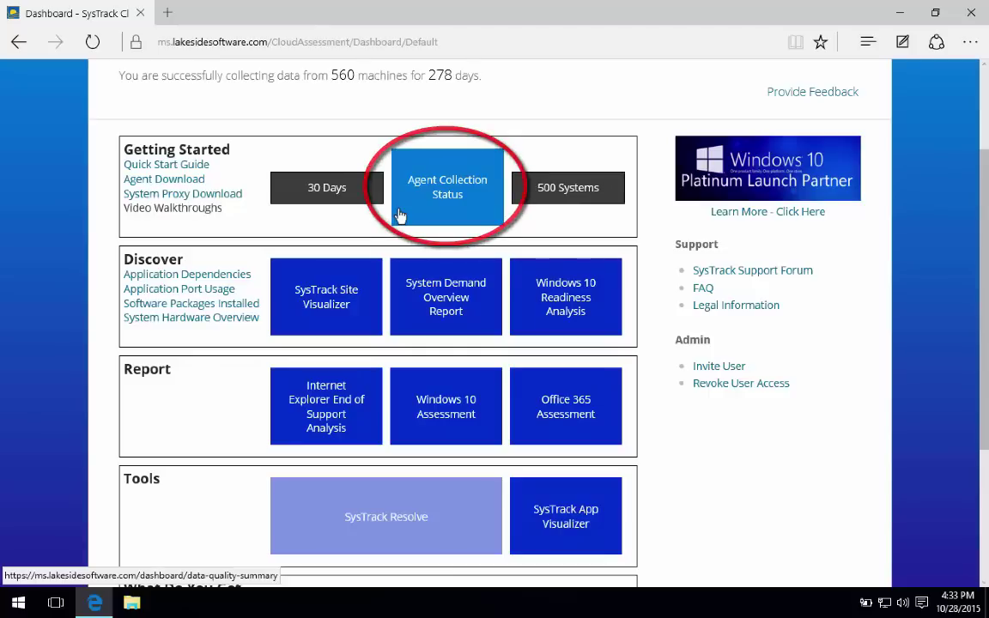
left_click(400, 215)
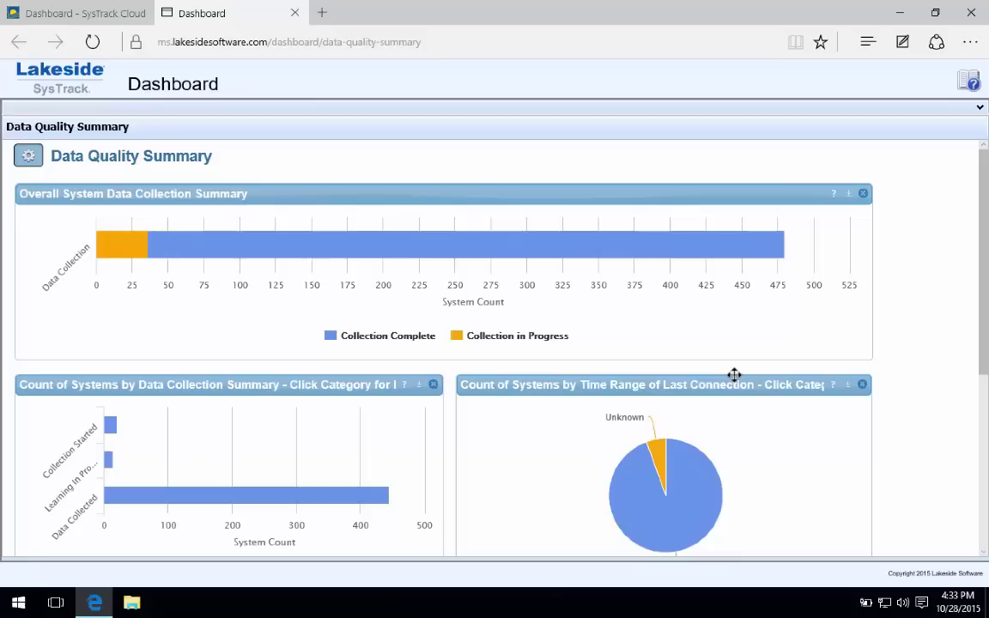
scroll(734, 375, "down", 1)
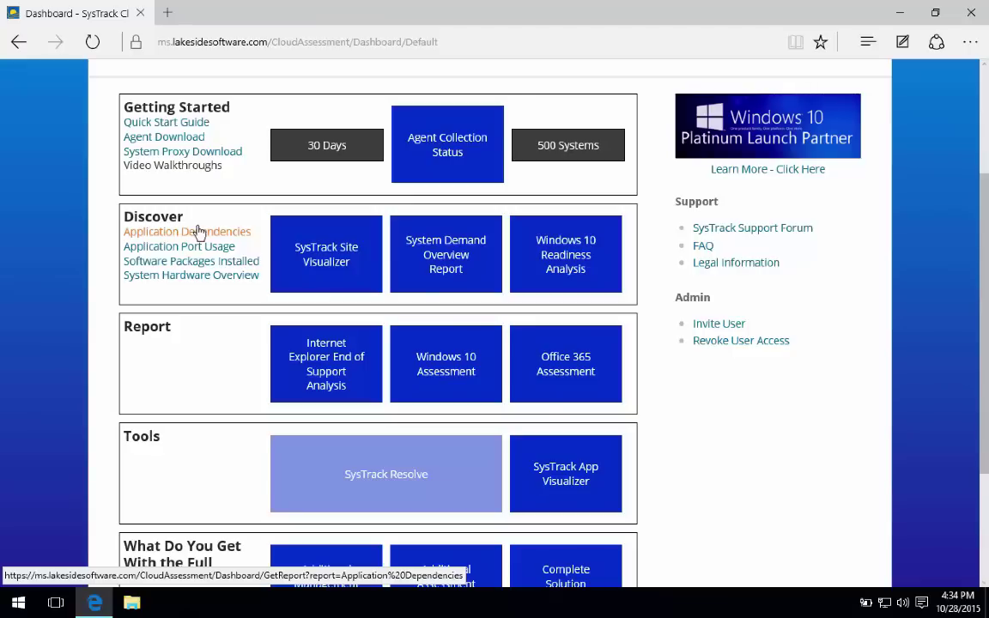
Step: In the Site Visualizer, expand the Poor health category and show Computer29's health details
left_click(313, 294)
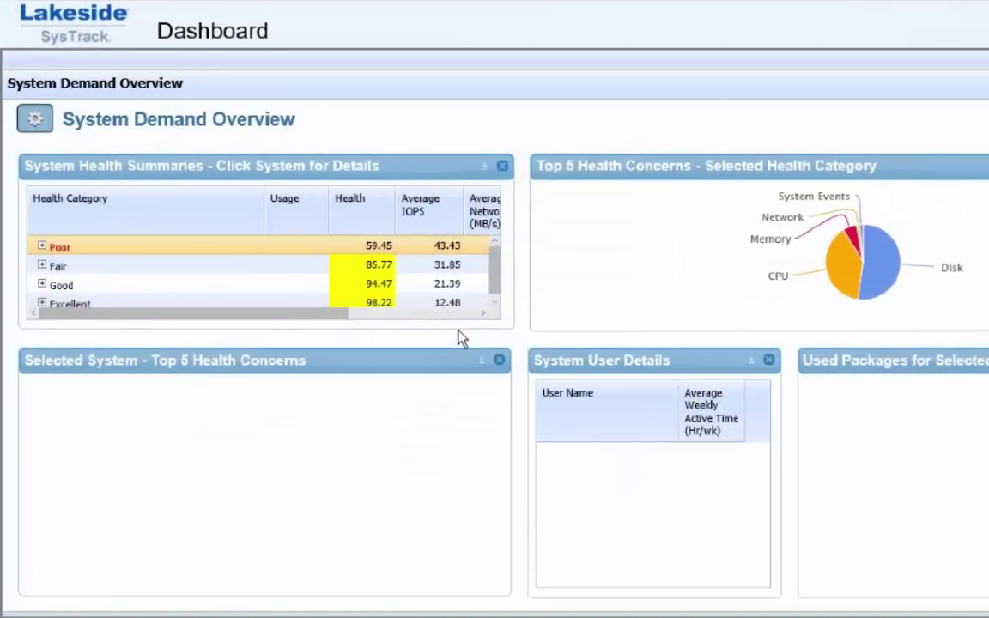
left_click(42, 247)
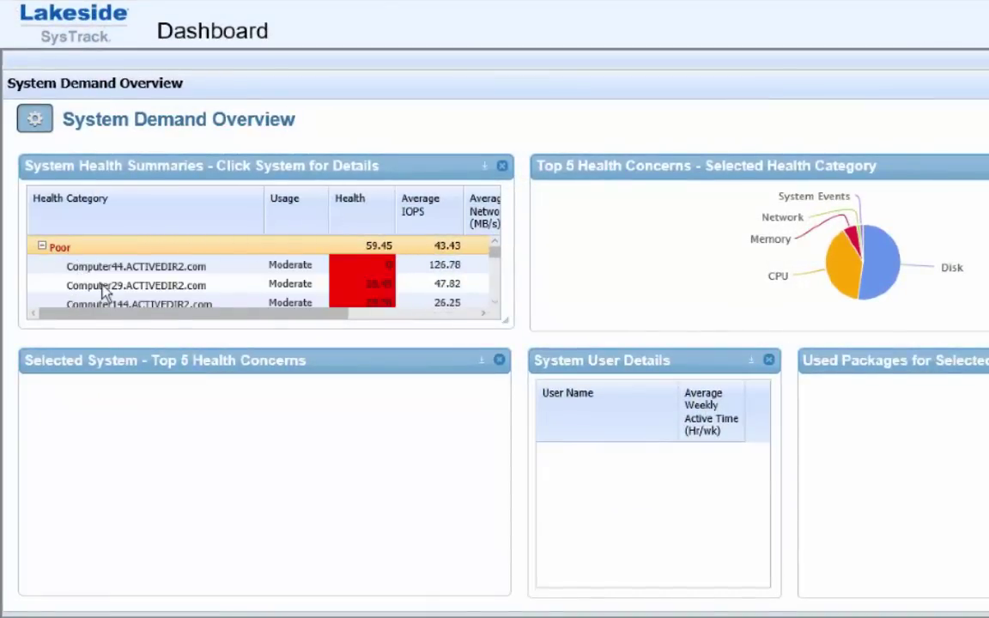
left_click(103, 286)
mouse_move(309, 488)
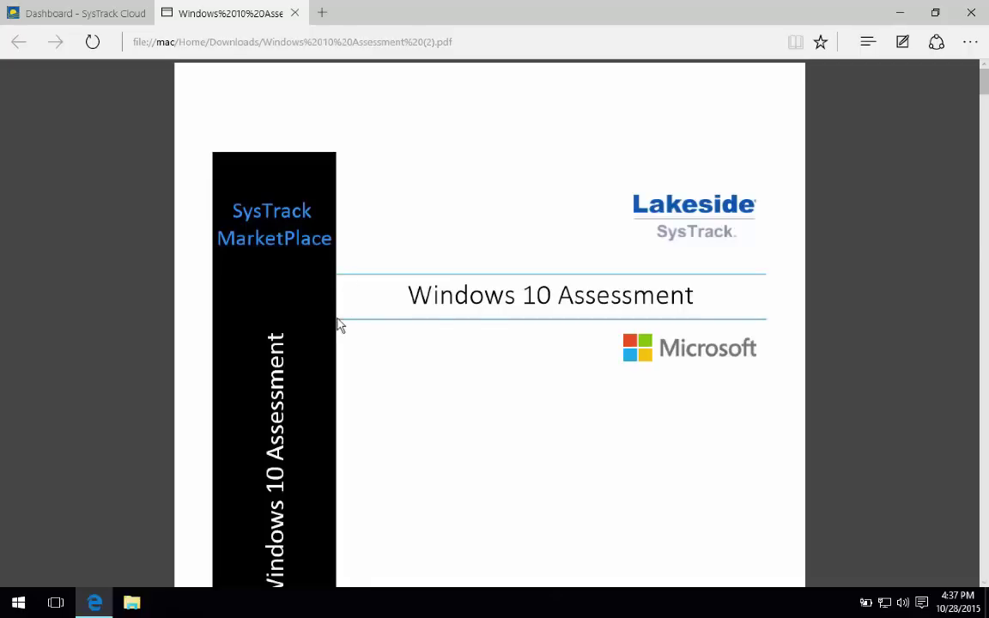
Step: Scroll through the Windows 10 Assessment PDF's readiness results
scroll(337, 325, "down", 10)
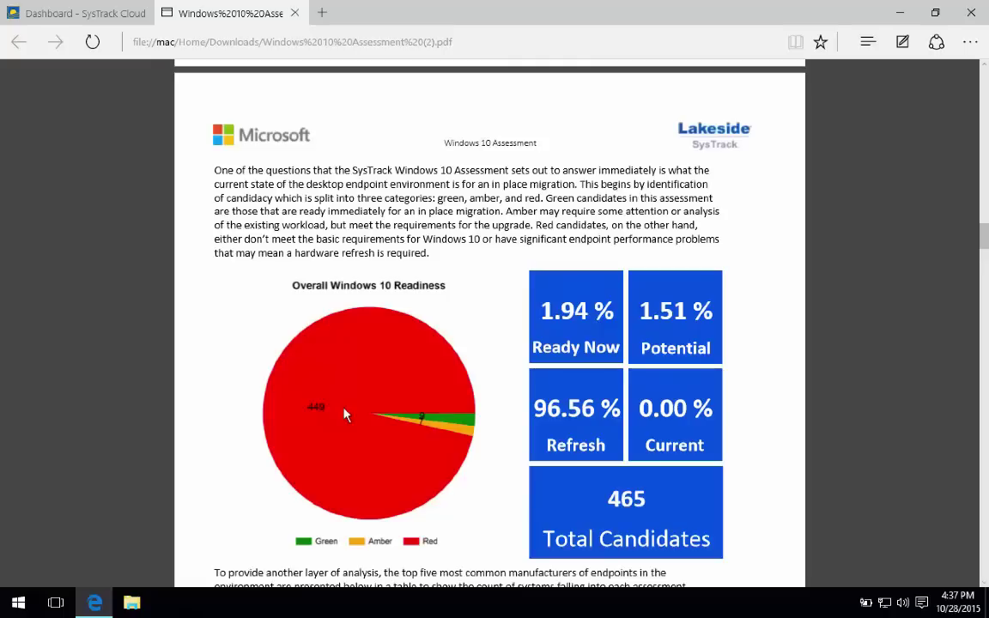
scroll(344, 415, "down", 4)
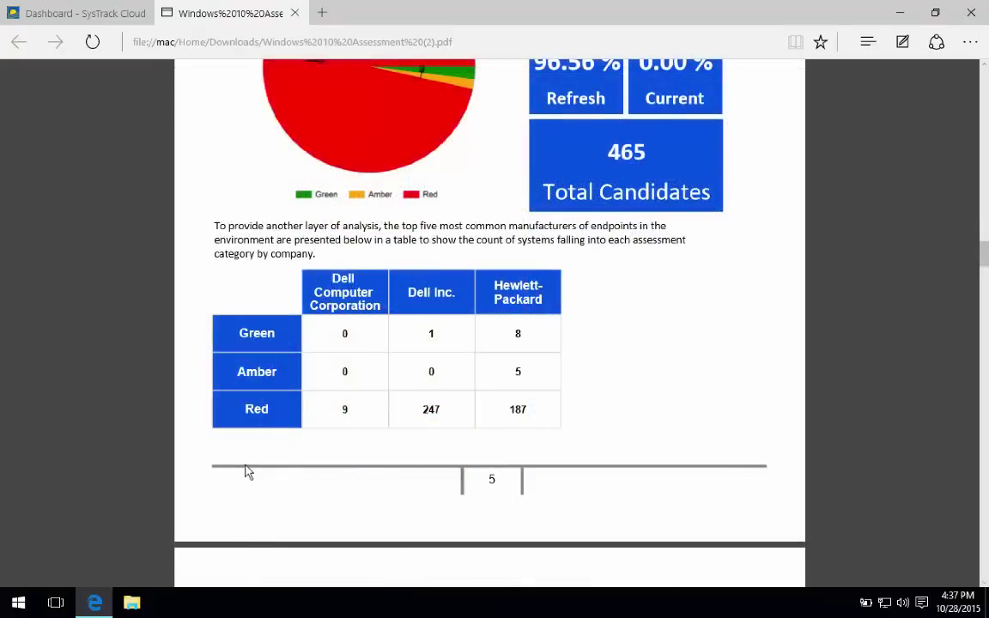
scroll(245, 472, "down", 9)
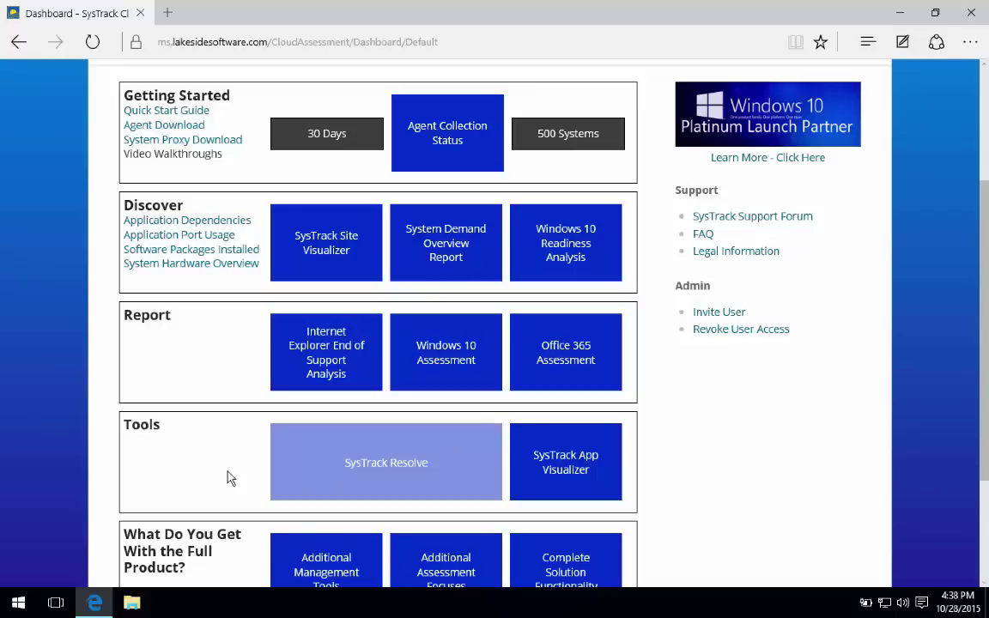
Step: Scroll the dashboard down to the What Do You Get With the Full Product? tiles
scroll(230, 556, "down", 2)
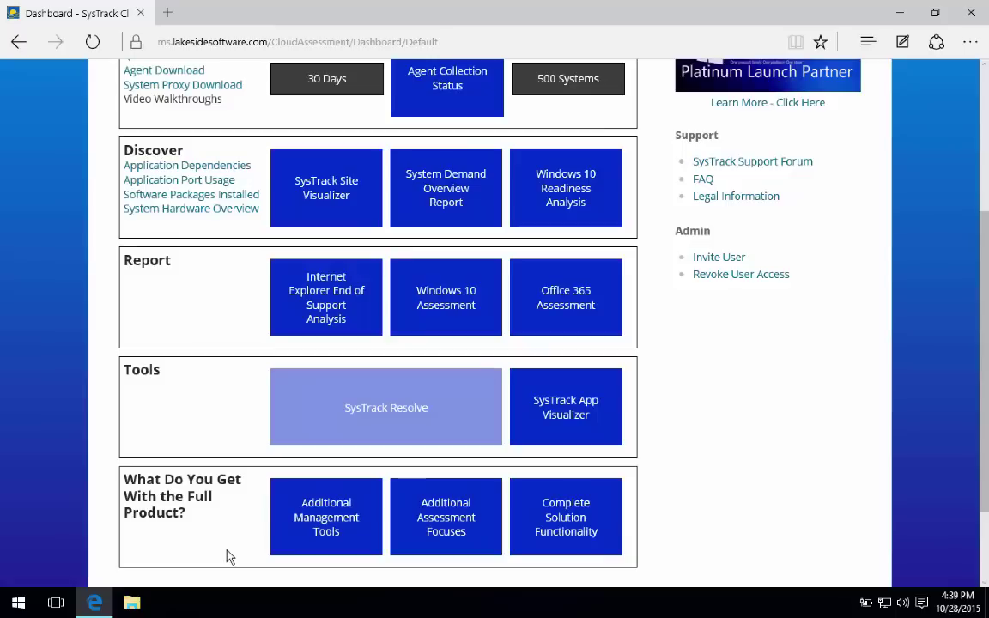
Step: Open Additional Management Tools and scroll through the SysTrack 7 product page overview
left_click(293, 550)
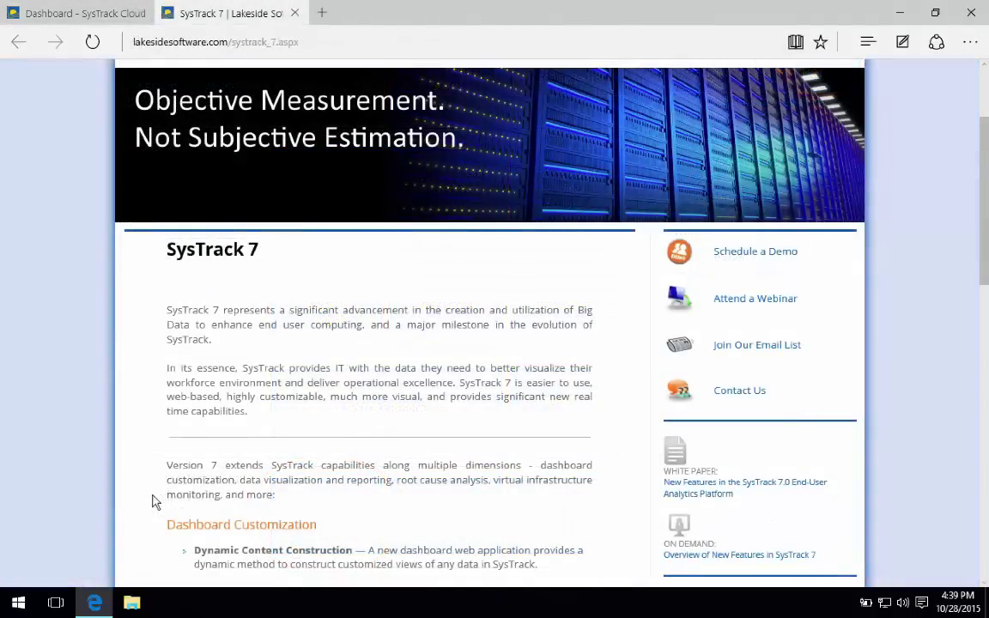
scroll(155, 502, "down", 2)
scroll(155, 501, "down", 1)
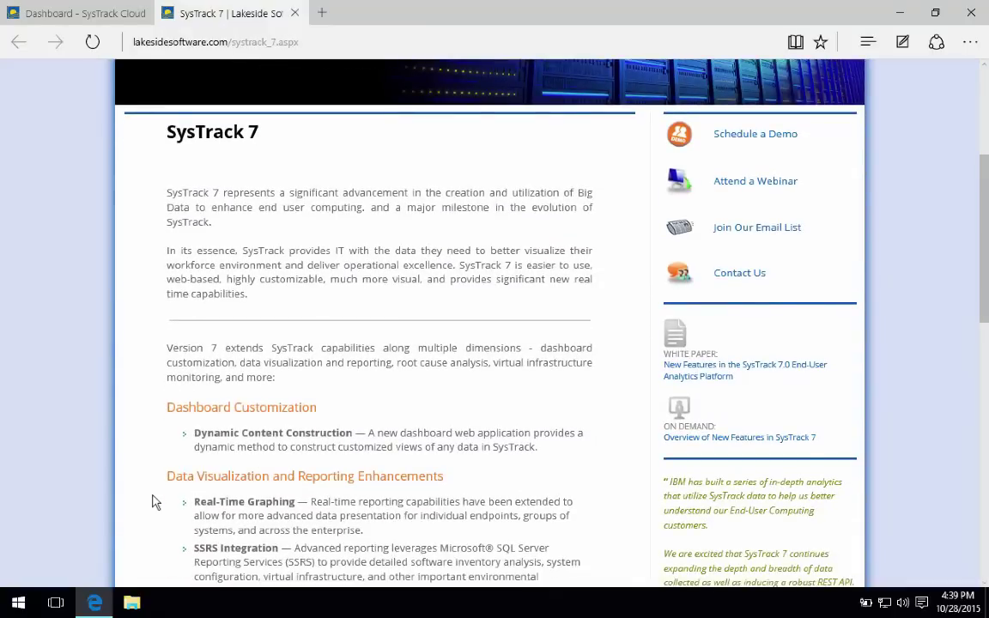
scroll(156, 502, "down", 1)
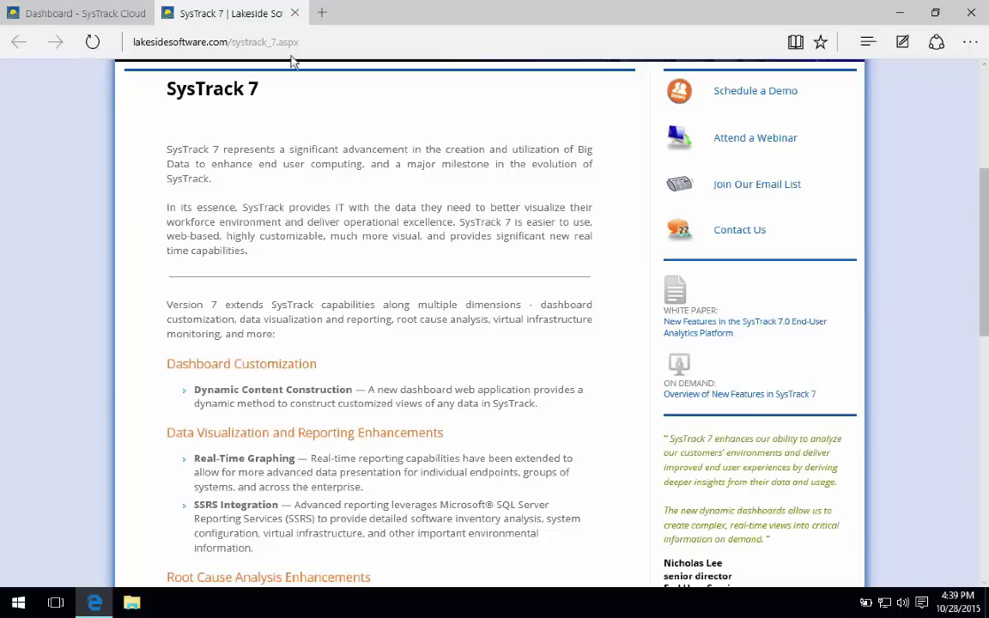
left_click(295, 13)
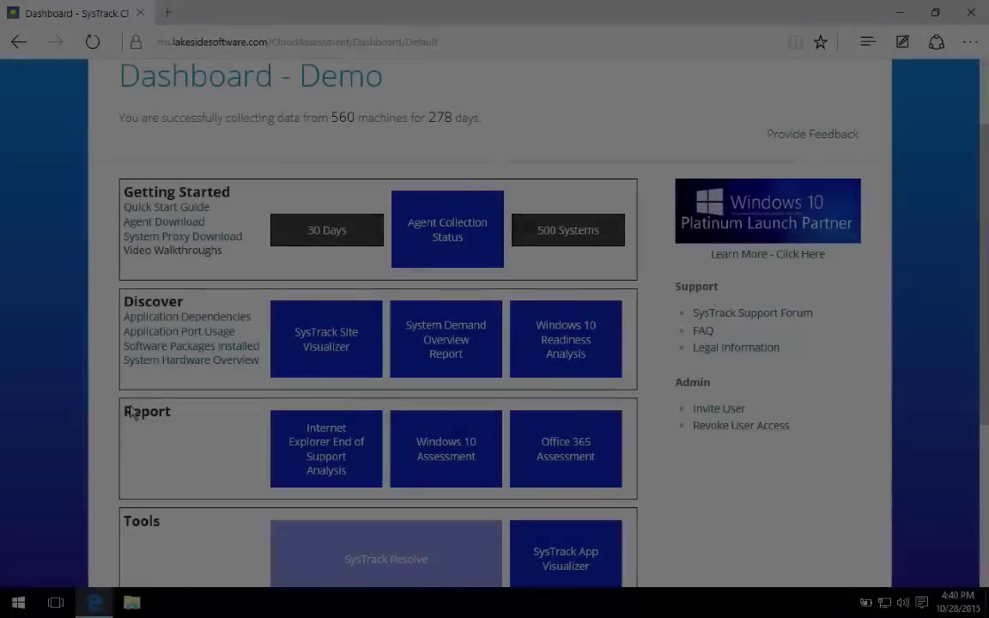